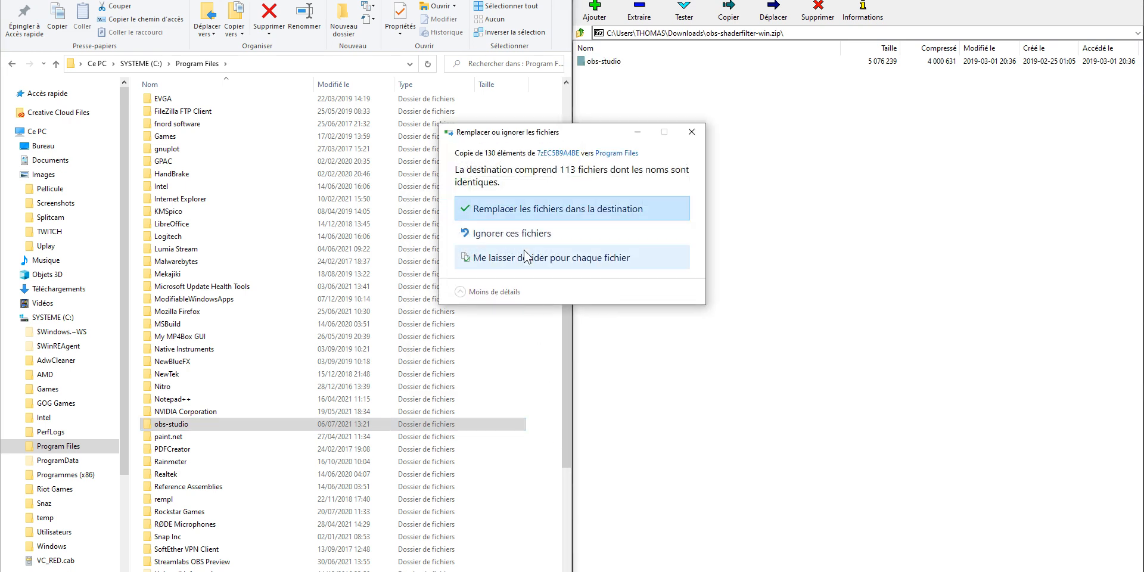
- Replace the identically named files in Program Files with those from the obs-shaderfilter archive
left_click(541, 208)
left_click(546, 227)
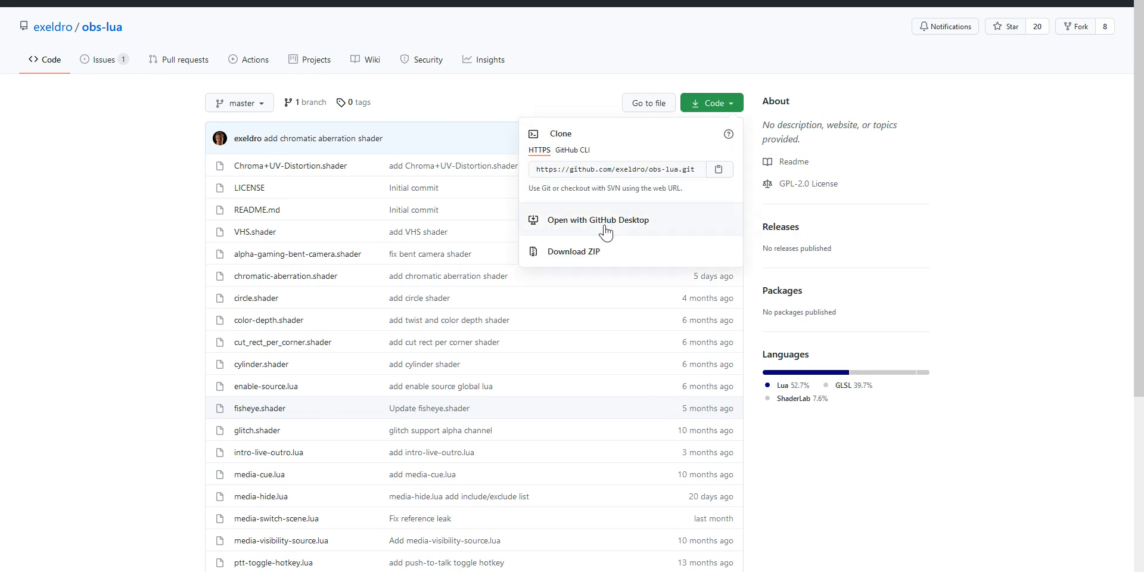
- Download the exeldro/obs-lua repository from GitHub as a ZIP and copy all its files into the obs-shaderfilter examples folder
left_click(596, 256)
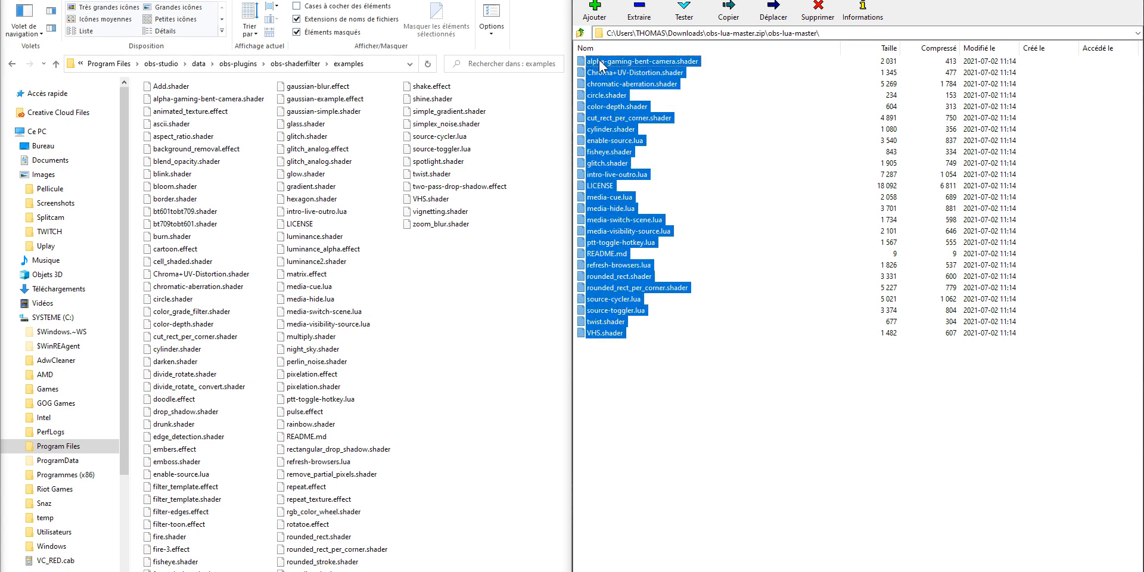
left_click(598, 61)
left_click(391, 66)
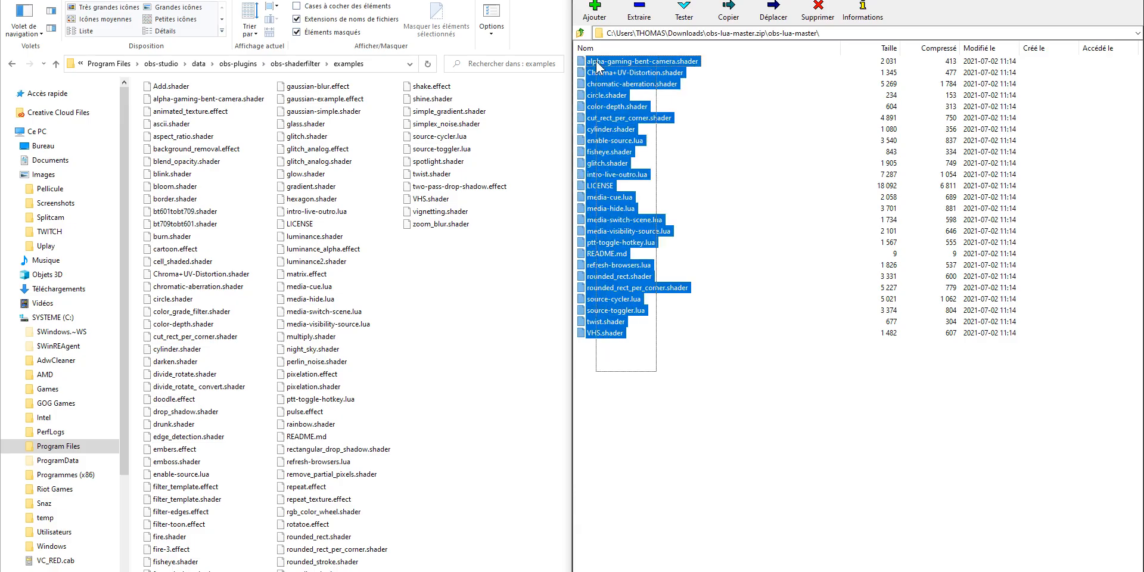
left_click_drag(596, 61, 471, 298)
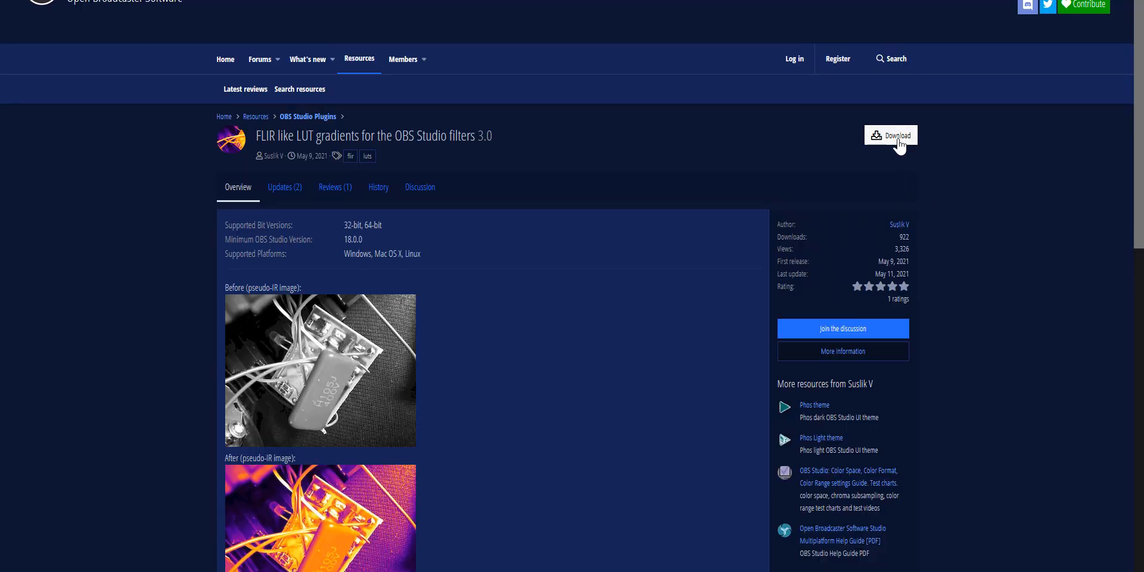
- Save the ir_predator.png file from the FLIR like LUT gradients resource page on the OBS site
left_click(894, 137)
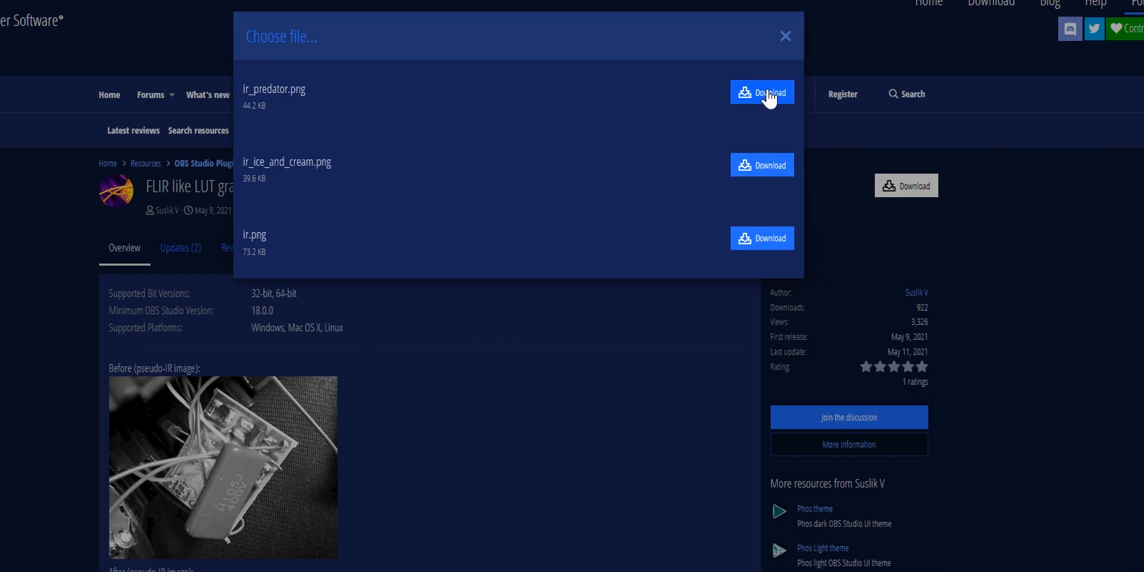
right_click(776, 61)
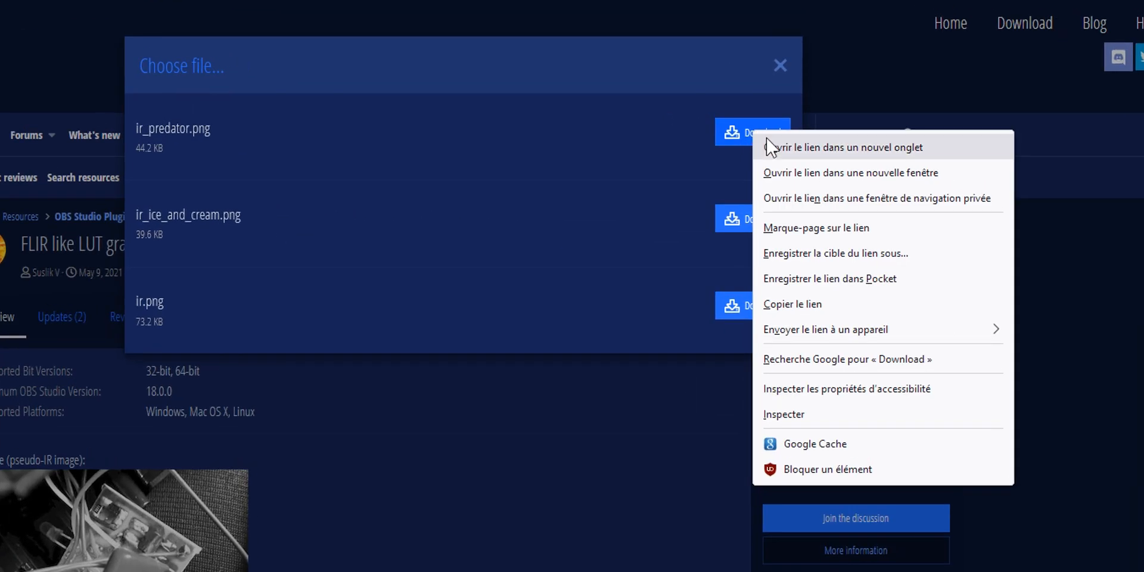
left_click(850, 253)
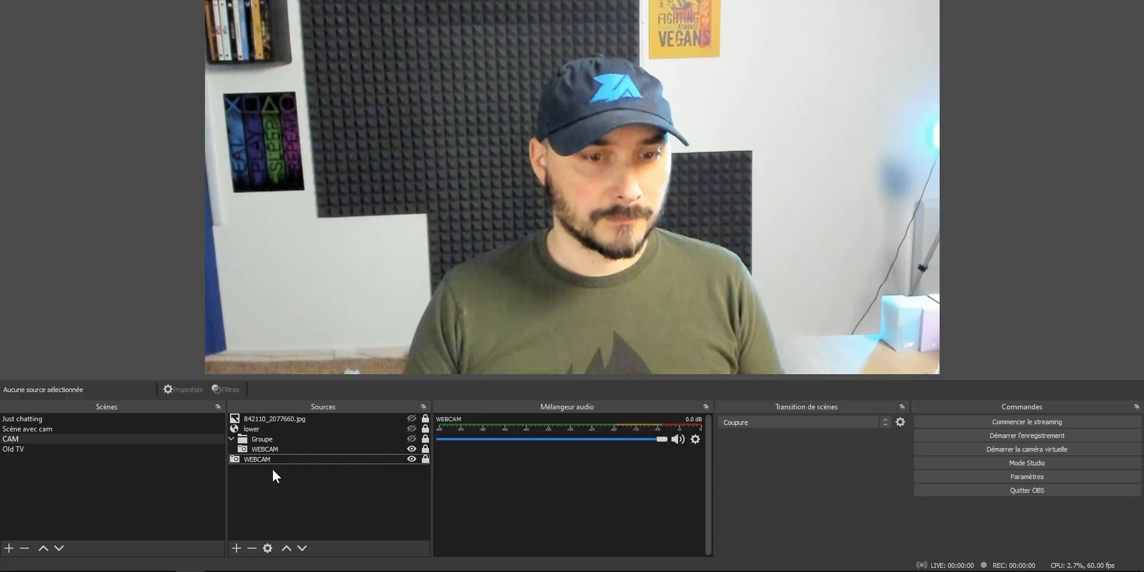
- In OBS Studio, add a User-defined shader effect filter with its default name to the ungrouped WEBCAM source
right_click(268, 458)
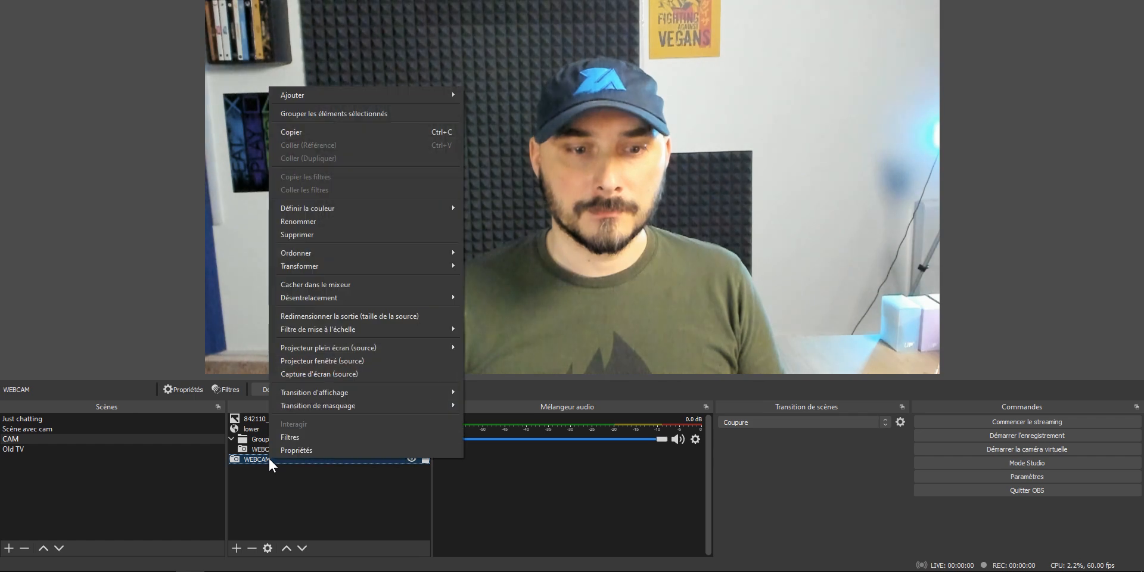
left_click(305, 438)
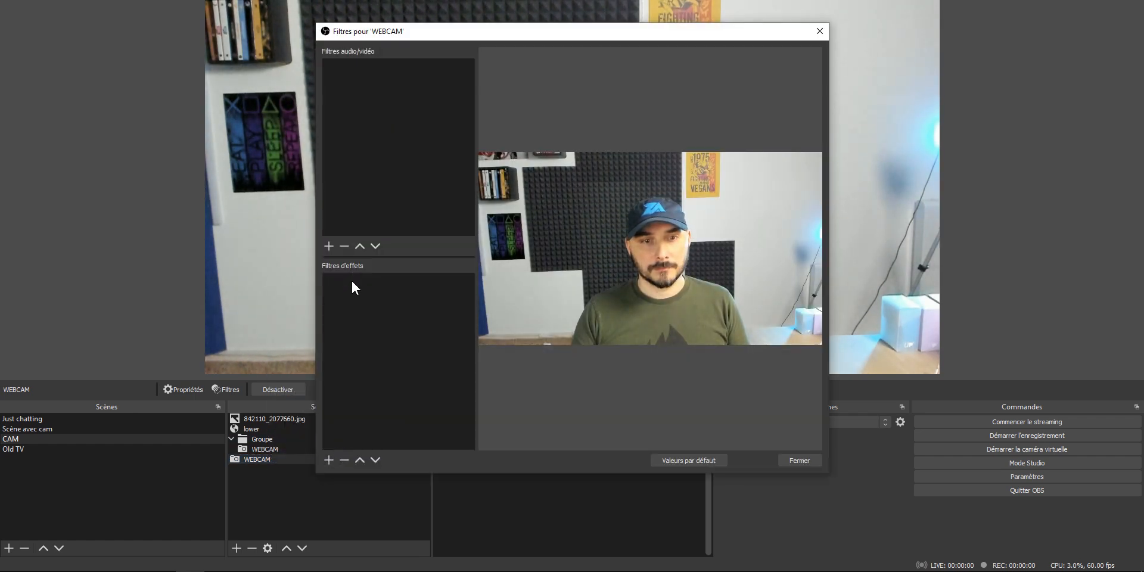
left_click(329, 460)
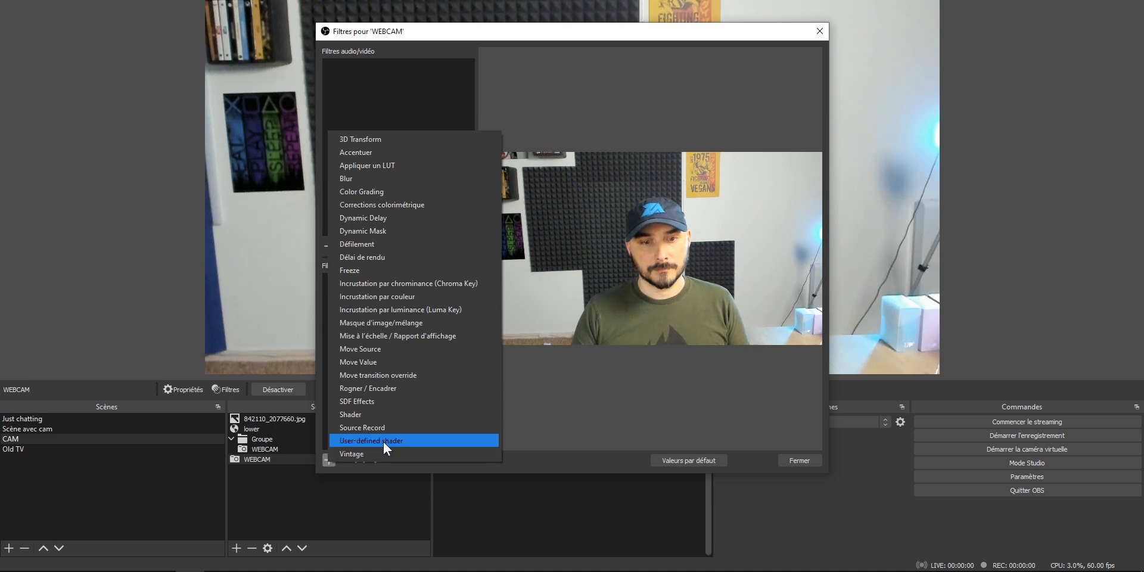
left_click(410, 441)
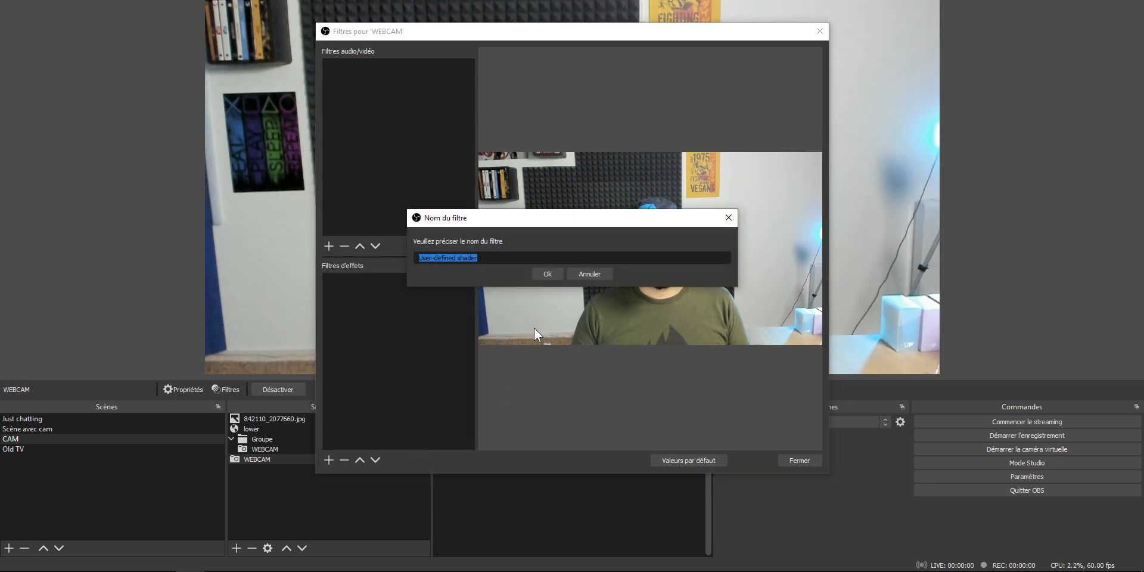
left_click(541, 271)
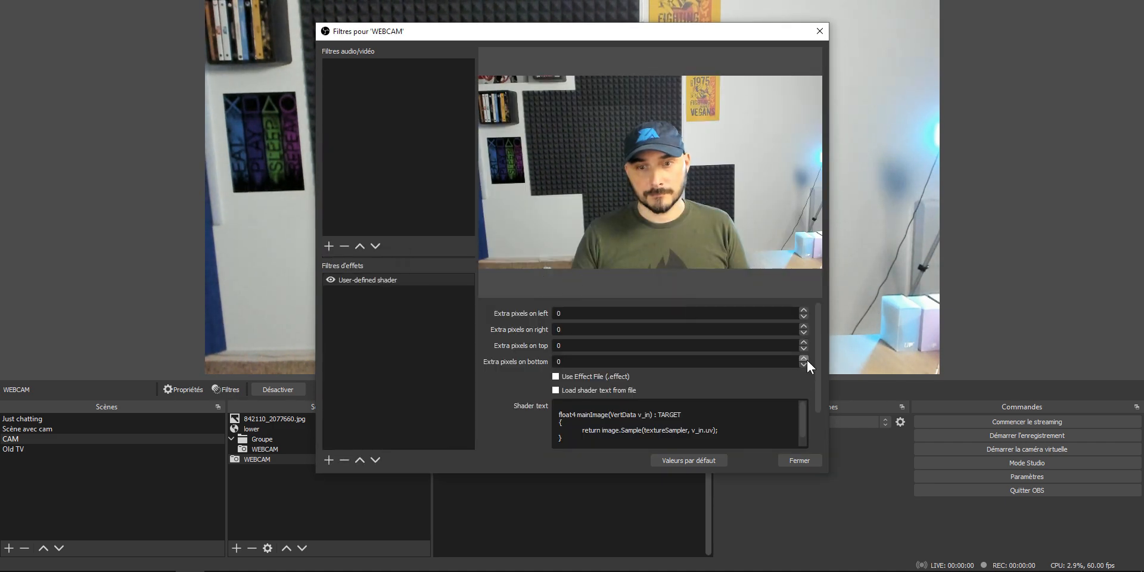
- Enable loading the shader text from a file and choose edge_detection.shader from the obs-shaderfilter examples folder
left_click(570, 391)
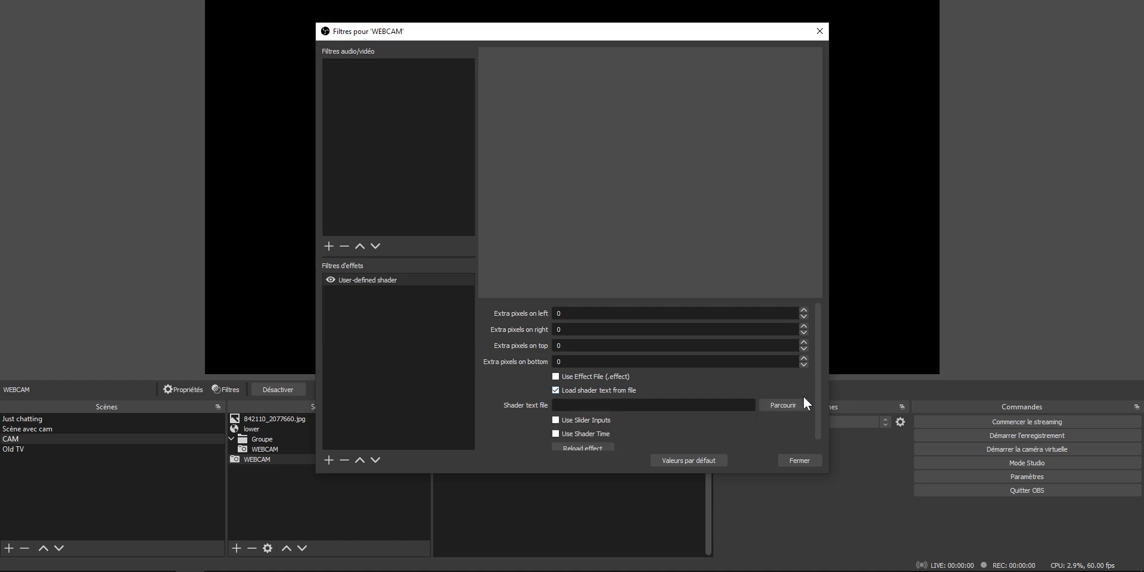
left_click(783, 405)
scroll(502, 253, "down", 5)
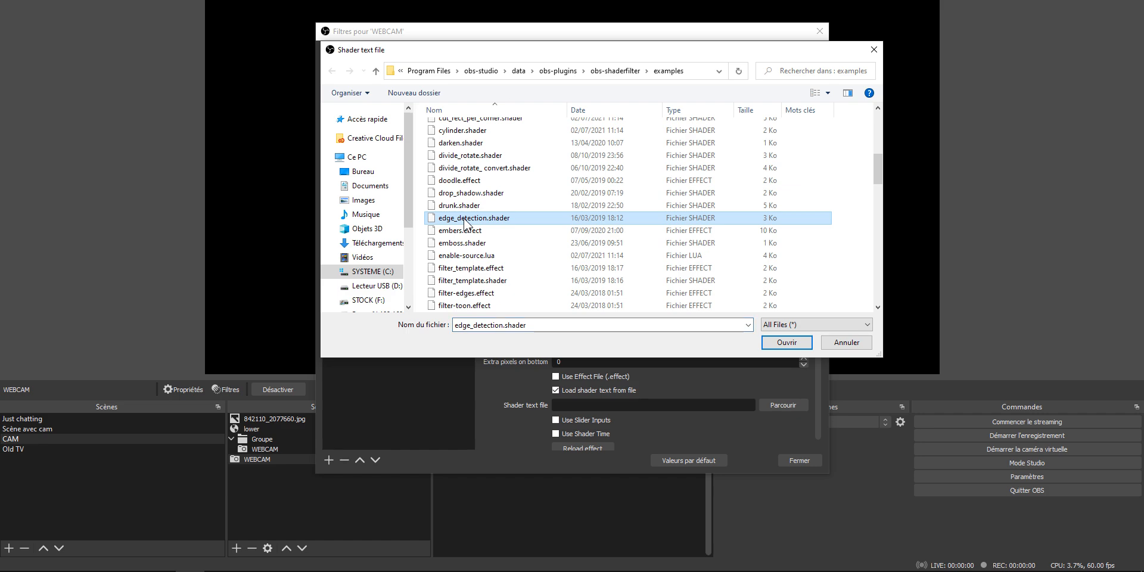
left_click(784, 344)
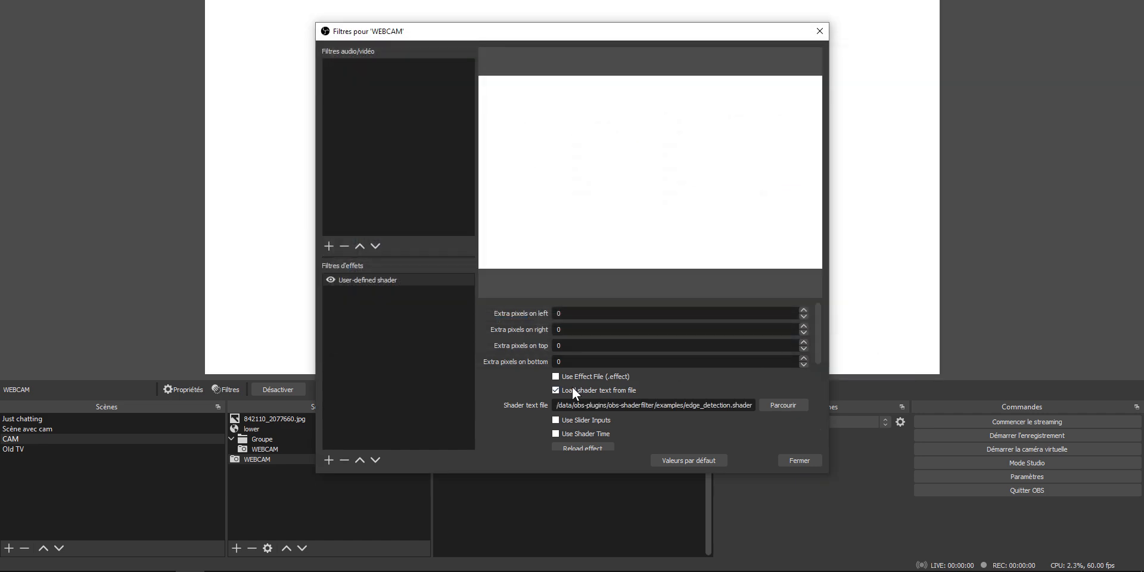
- Set the edge detection shader's edge color to a slightly darkened green and its non edge color to black (#000000)
scroll(519, 388, "down", 5)
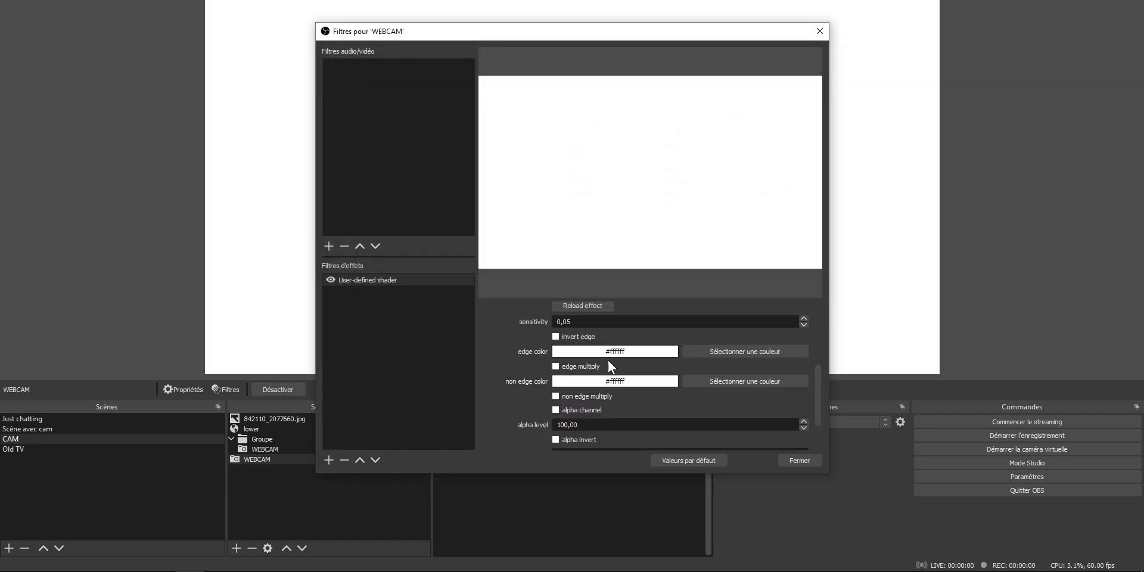
left_click(718, 350)
left_click(651, 171)
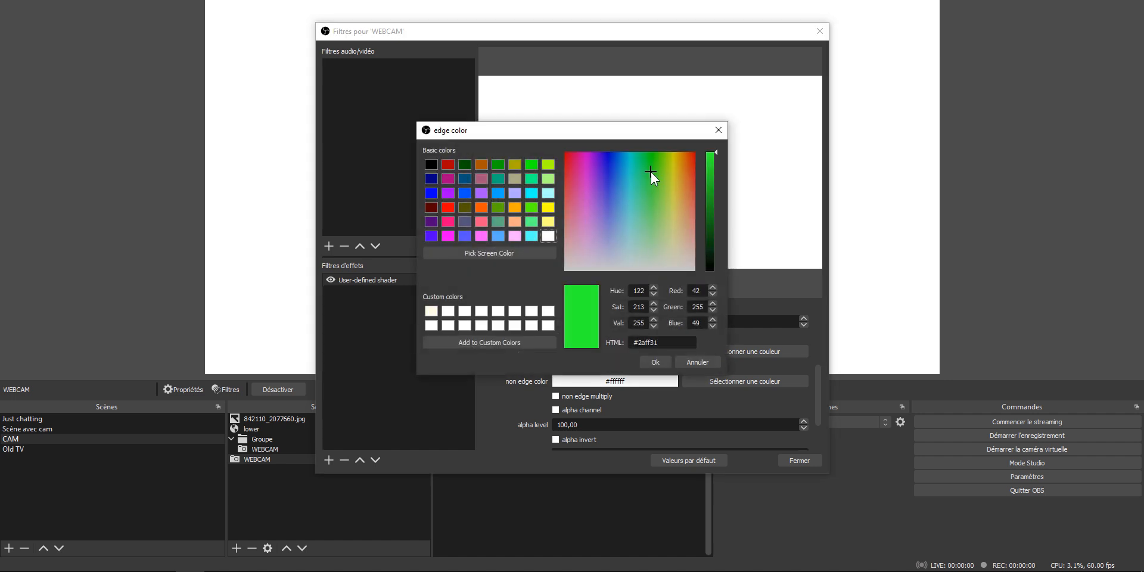
left_click_drag(714, 166, 713, 178)
left_click(657, 362)
left_click(736, 380)
left_click(431, 165)
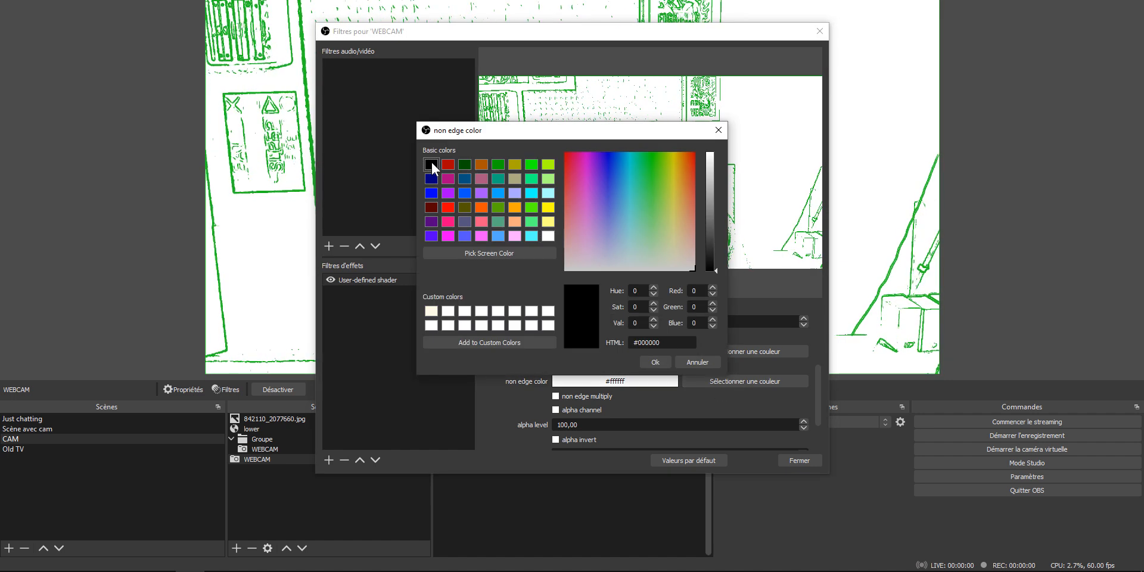
left_click(656, 361)
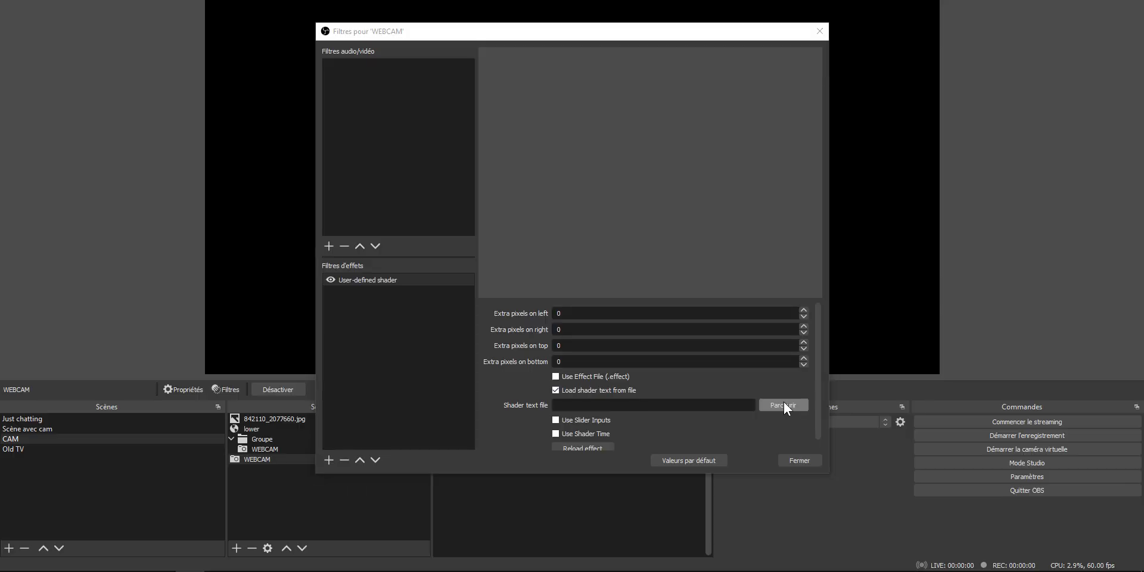
- Load emboss.shader from the examples folder as the filter's shader text file
left_click(782, 403)
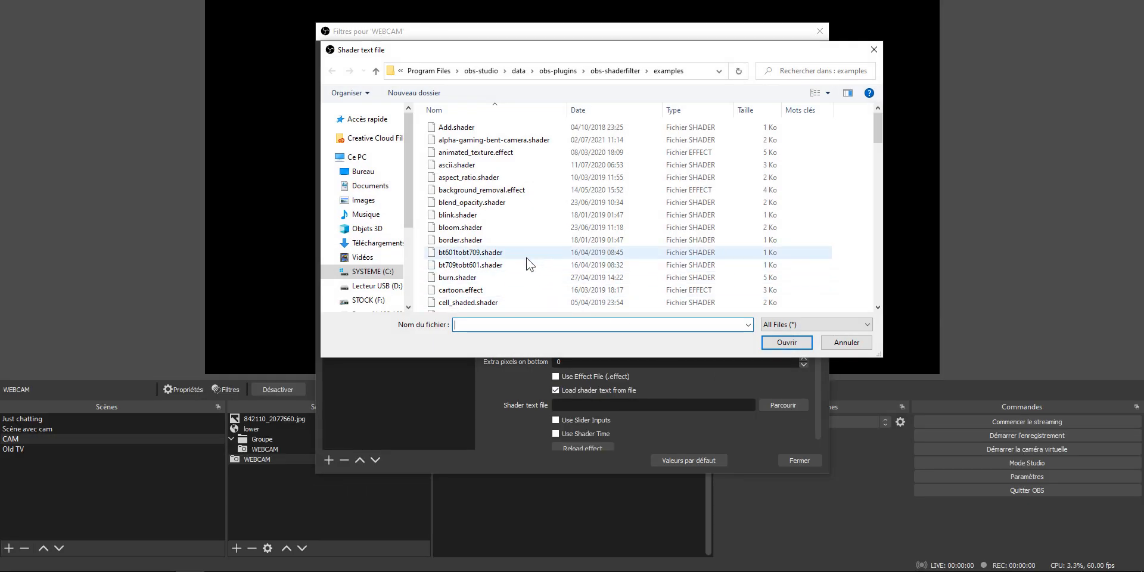
scroll(527, 258, "down", 2)
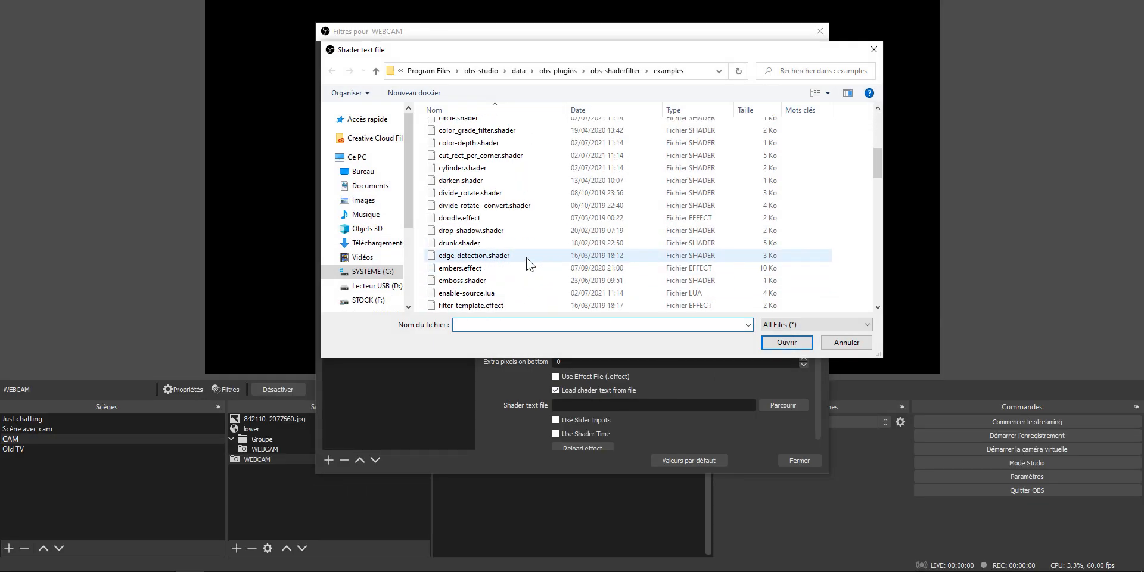
double_click(473, 281)
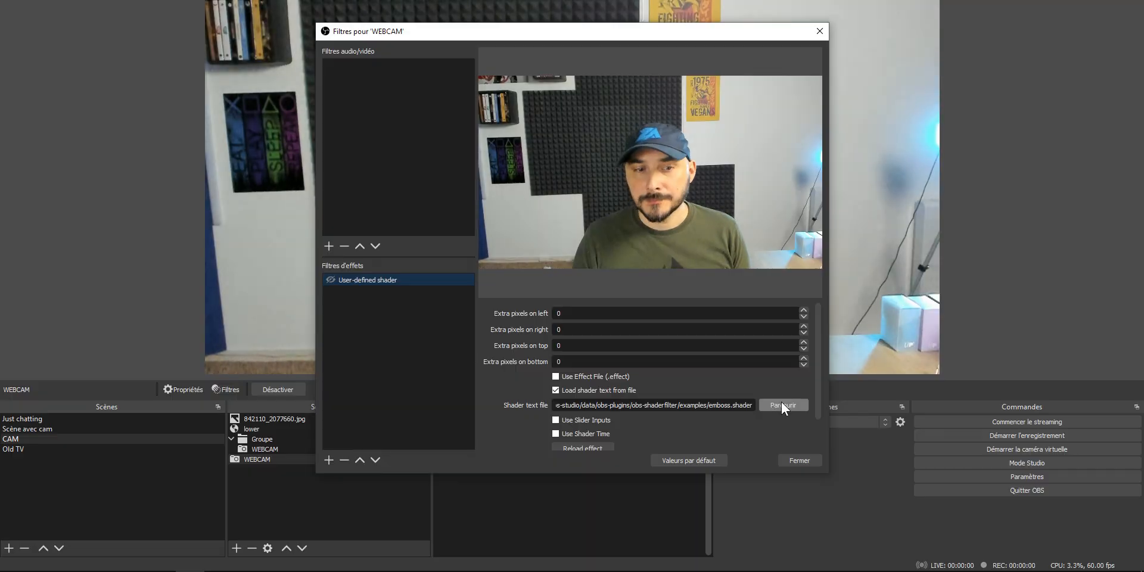
- Switch the filter's shader text file to pixelation.shader from the examples folder
left_click(782, 403)
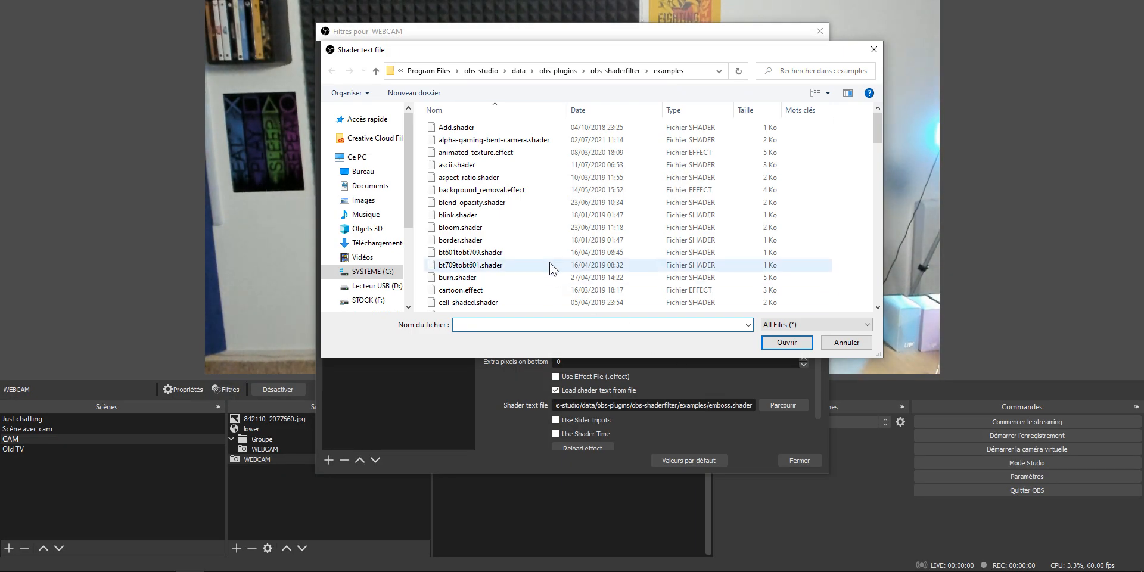
scroll(553, 266, "down", 5)
scroll(553, 266, "down", 3)
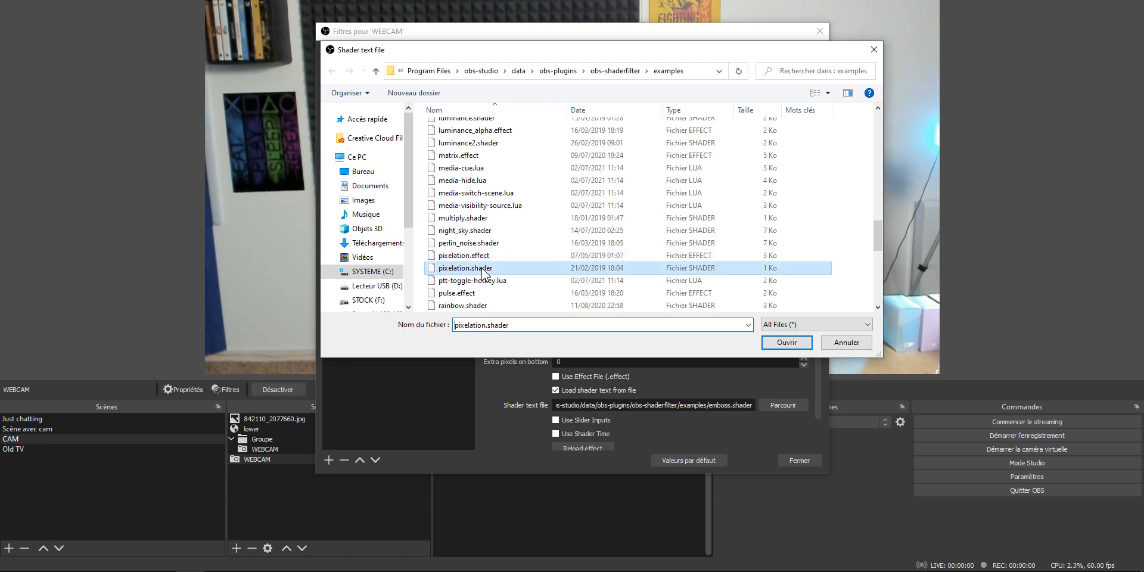
left_click(785, 343)
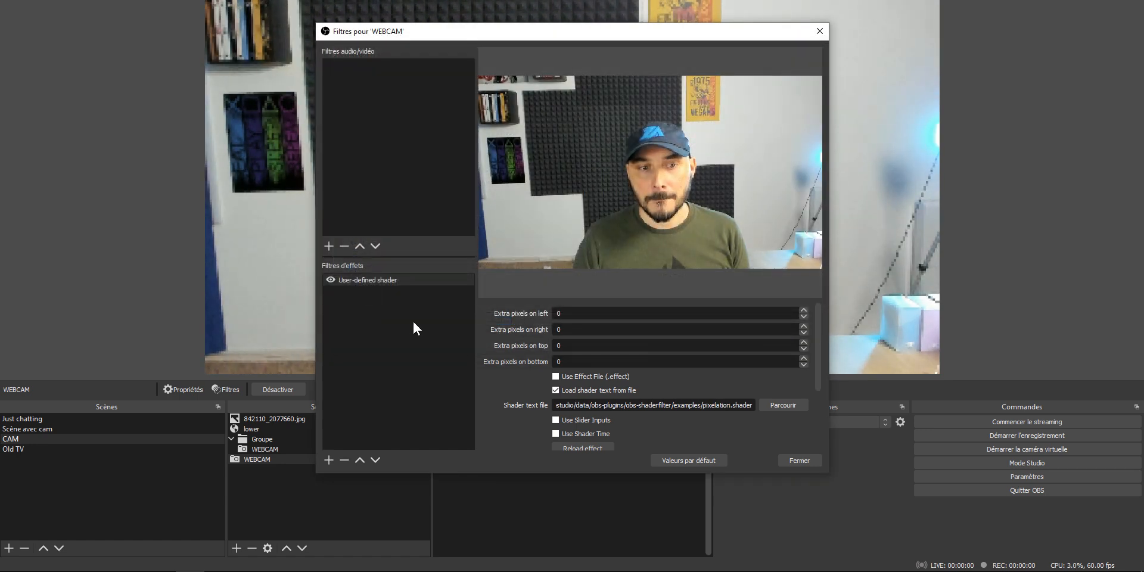
- Set two consecutive parameters of the pixelation shader to 50 each
scroll(590, 371, "down", 3)
left_click_drag(589, 372, 519, 364)
type("50")
key("Tab")
type("50")
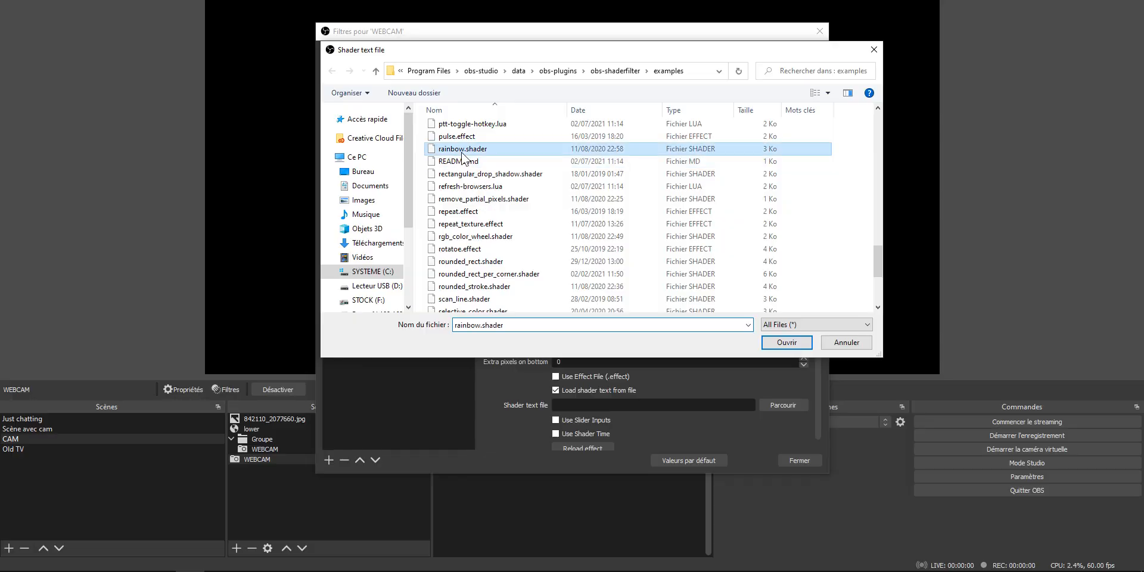
- Load rainbow.shader as the shader text file and enable its Apply To Image and Rotational options
key("Return")
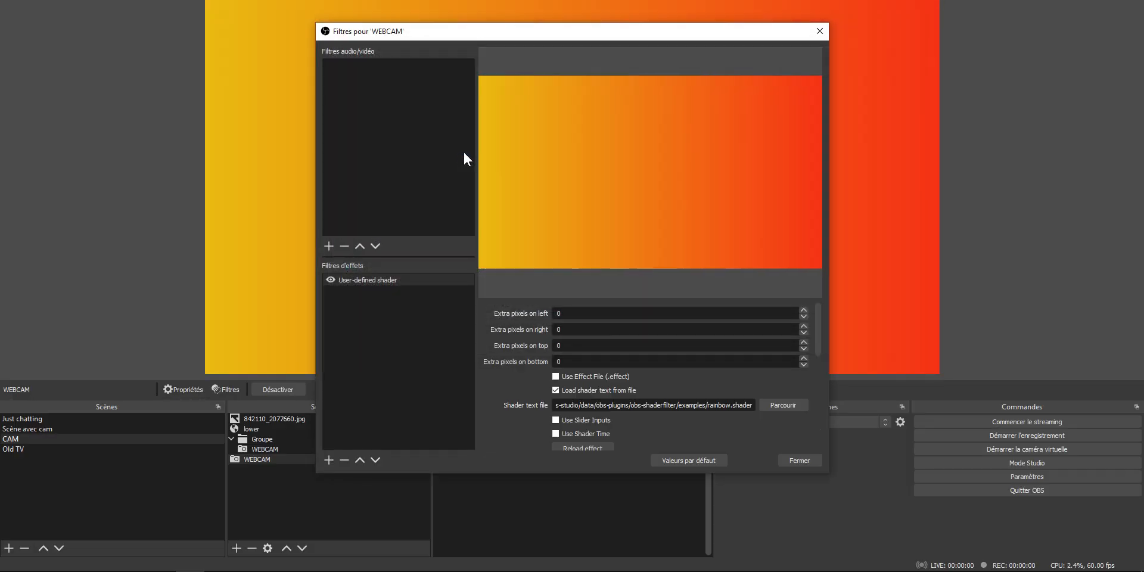
scroll(520, 387, "down", 4)
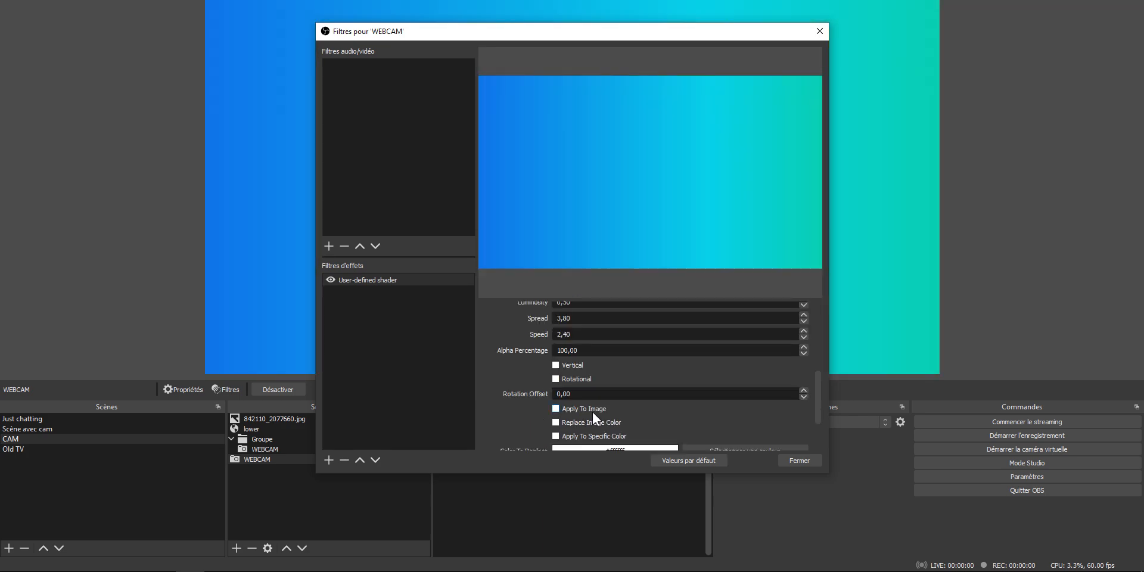
left_click(556, 409)
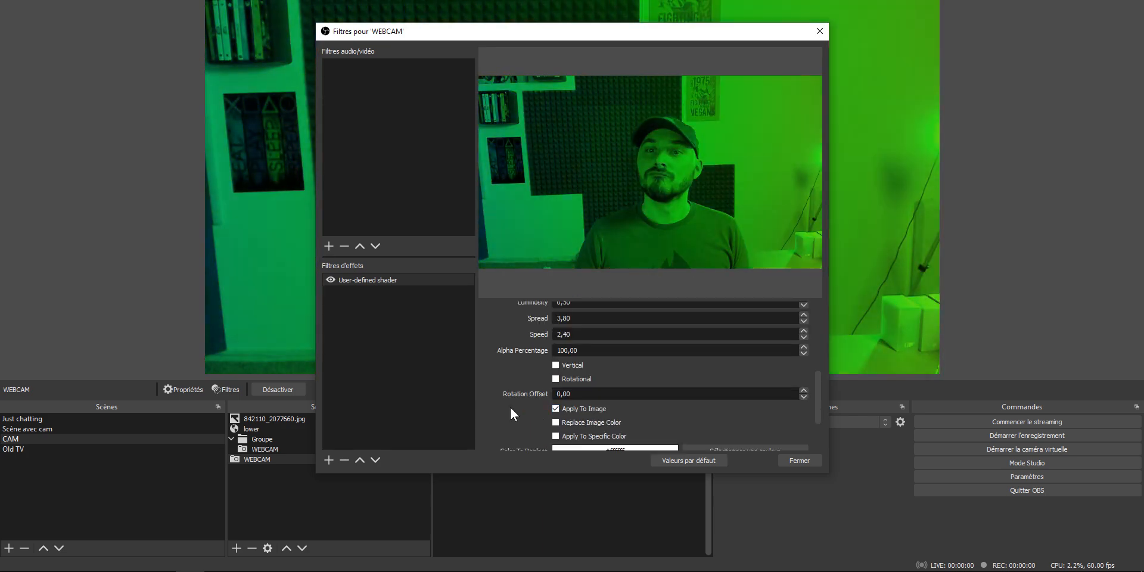
left_click(555, 379)
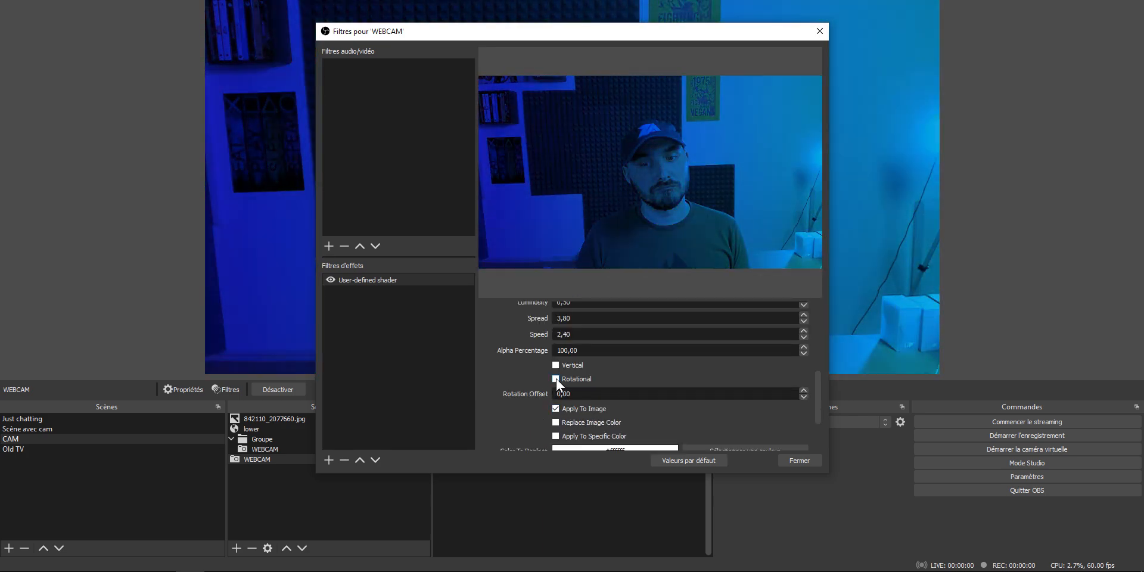
scroll(521, 377, "up", 3)
left_click(582, 363)
scroll(582, 363, "down", 2)
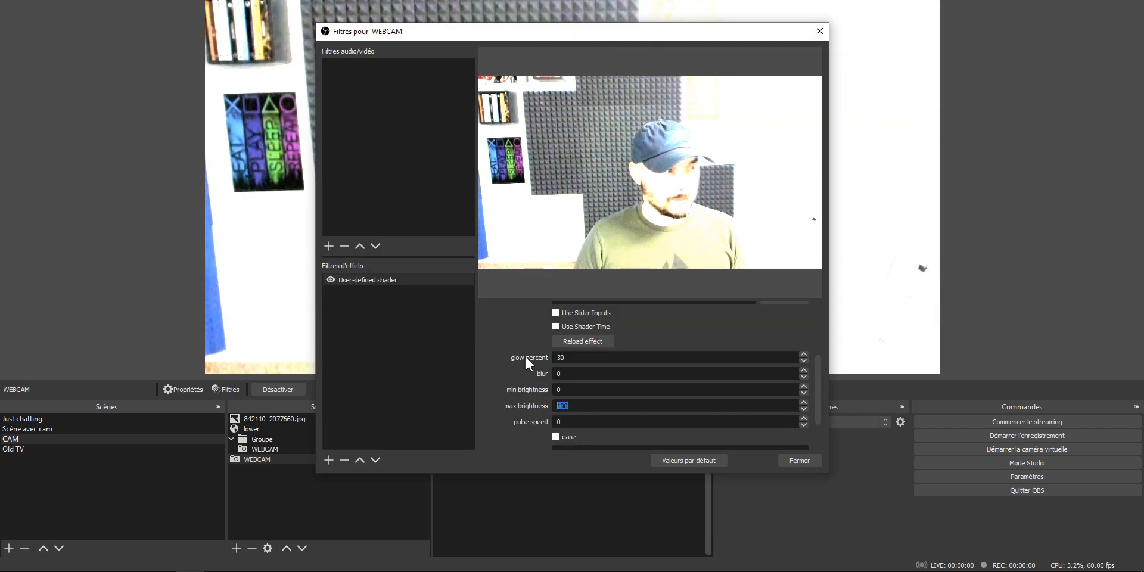
- Set the glow shader's pulse speed to 5000
key("Tab")
type("5000")
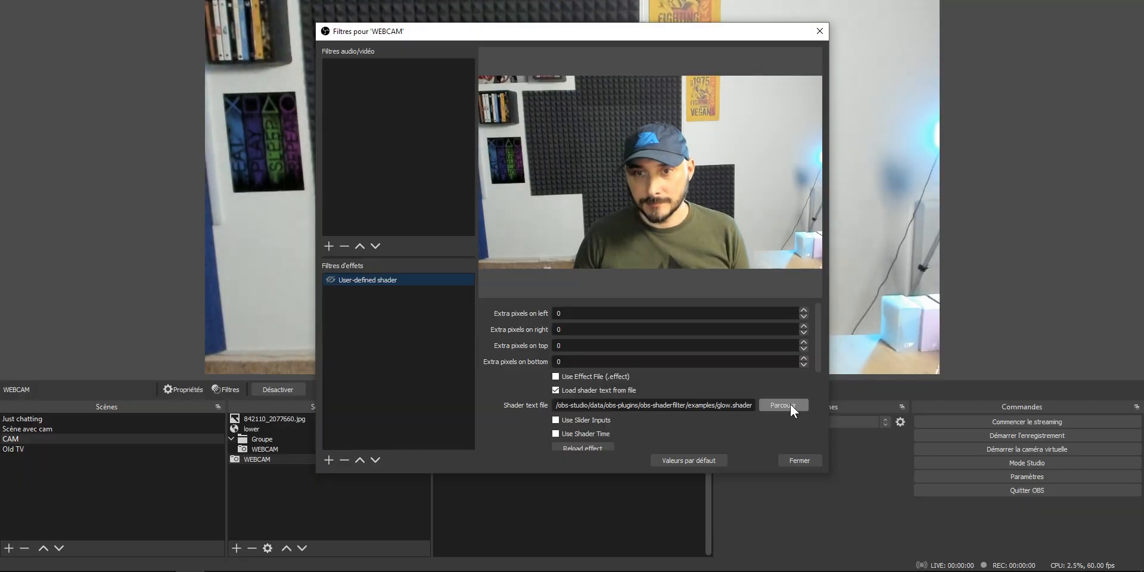
- Load VHS.shader from the examples folder as the shader text file and turn the User-defined shader filter's visibility on
left_click(786, 405)
left_click_drag(875, 219, 870, 304)
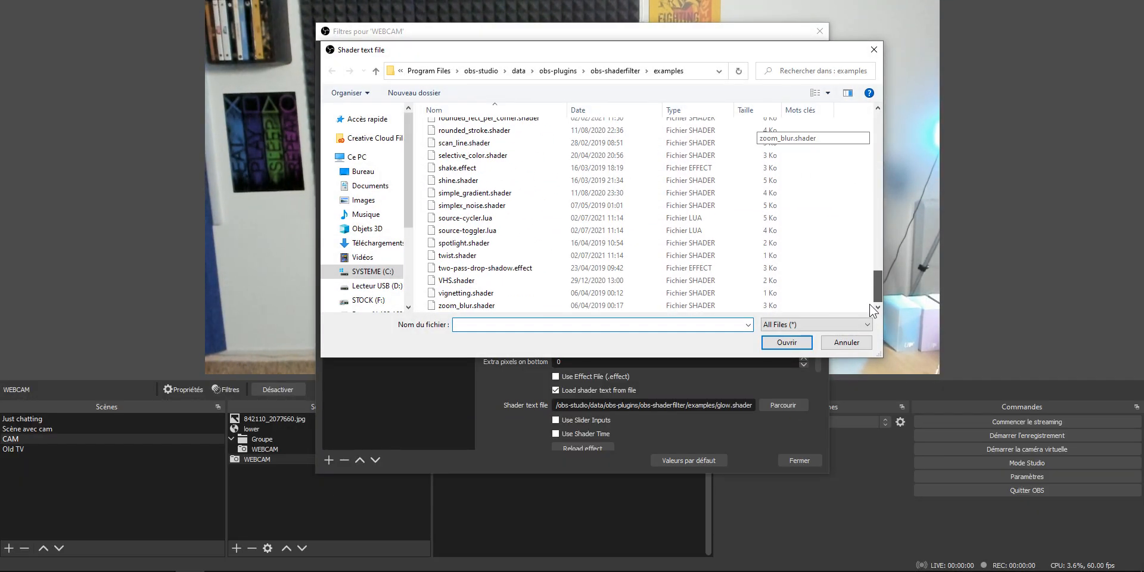
double_click(471, 281)
left_click(331, 280)
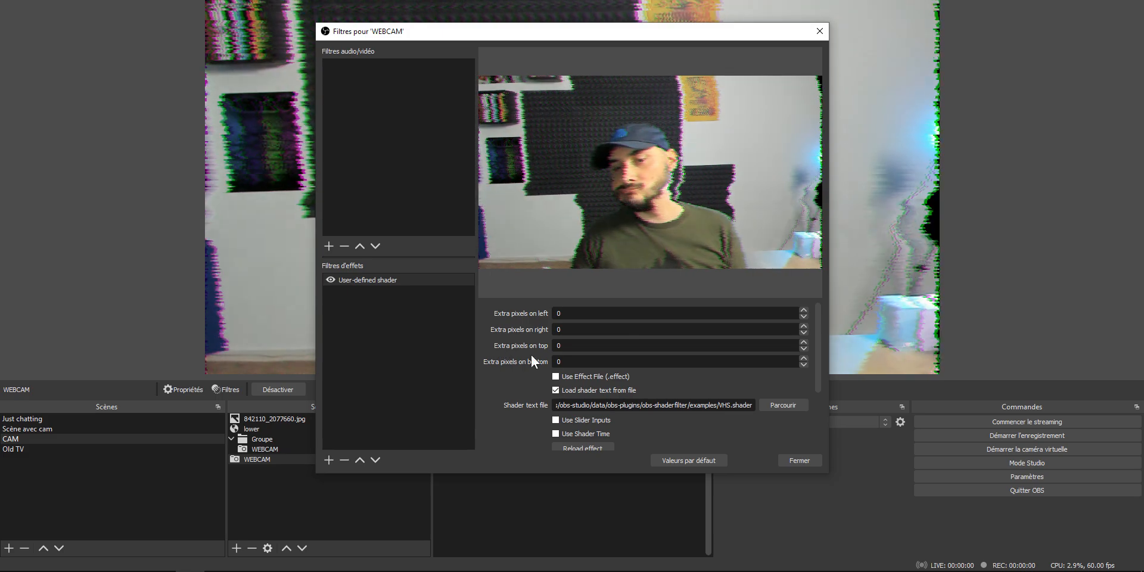
scroll(589, 383, "down", 3)
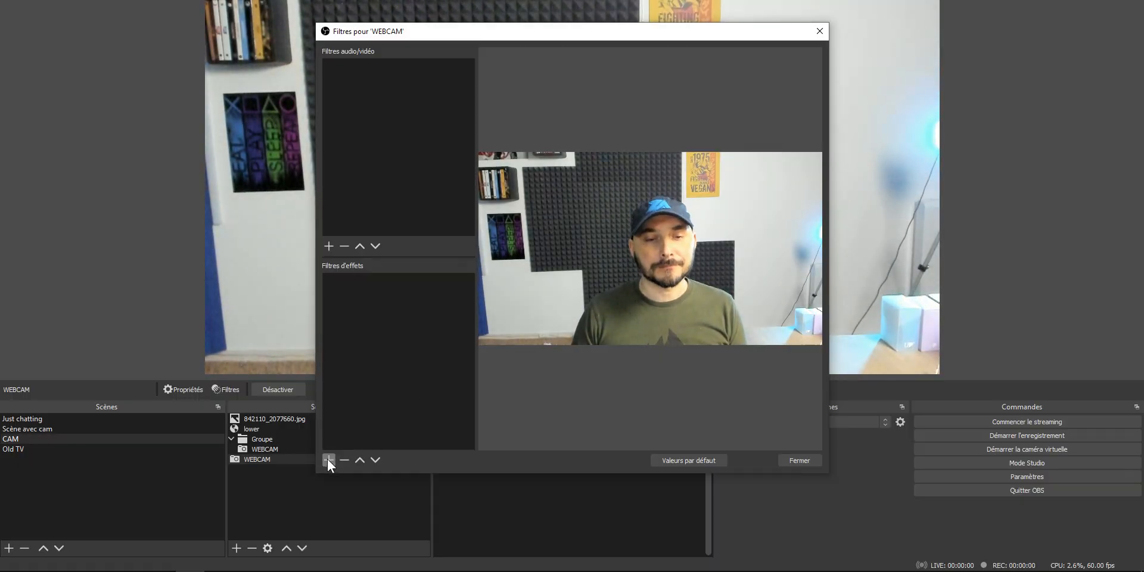
- Add a Shader effect filter to the webcam source and load crt-curvature.effect as its file
left_click(329, 460)
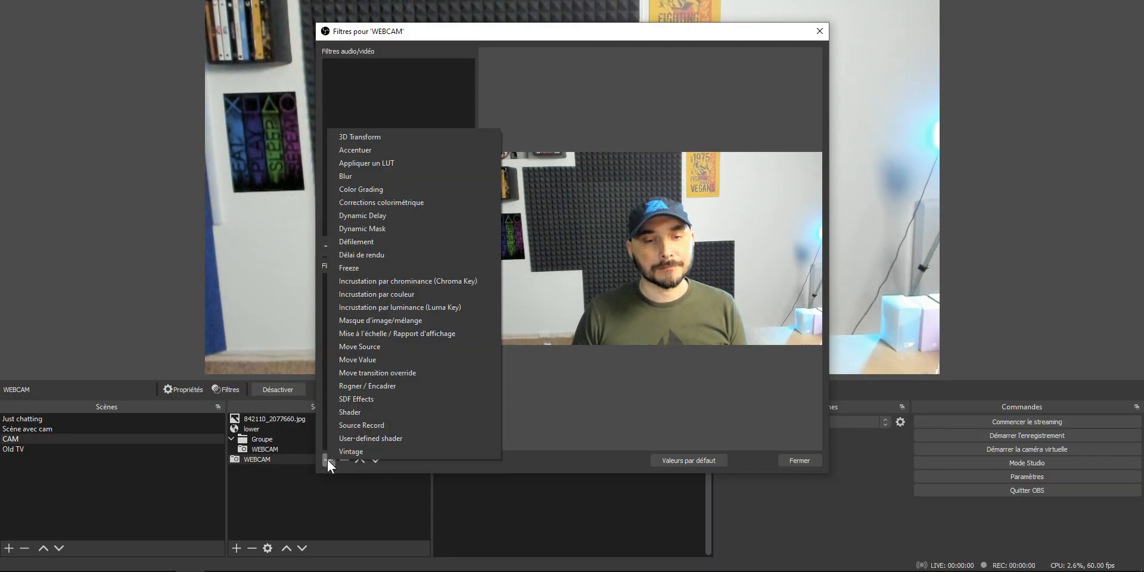
left_click(366, 410)
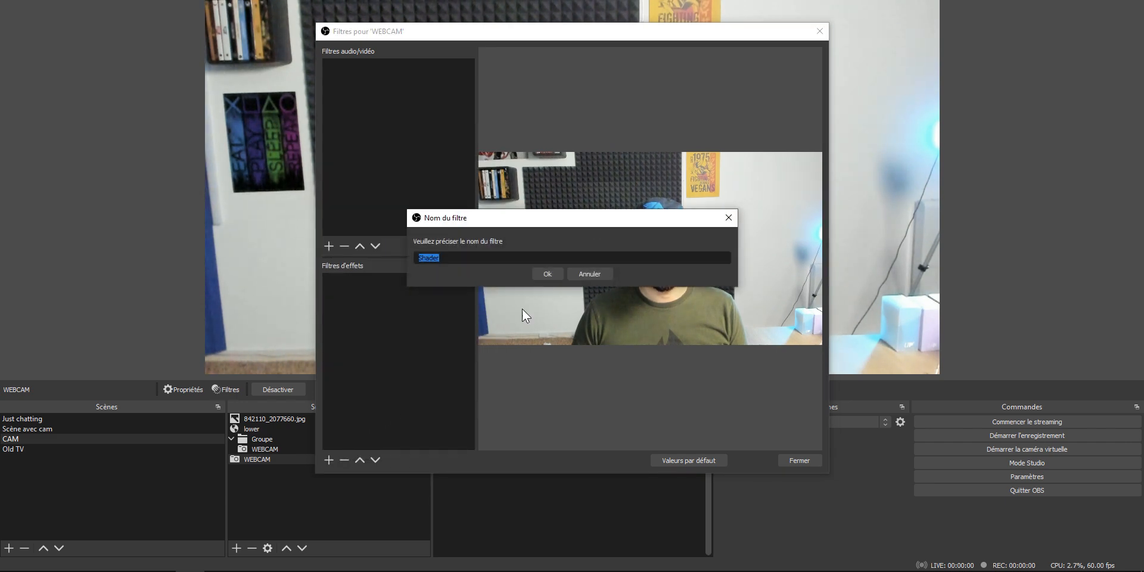
left_click(548, 274)
left_click(773, 348)
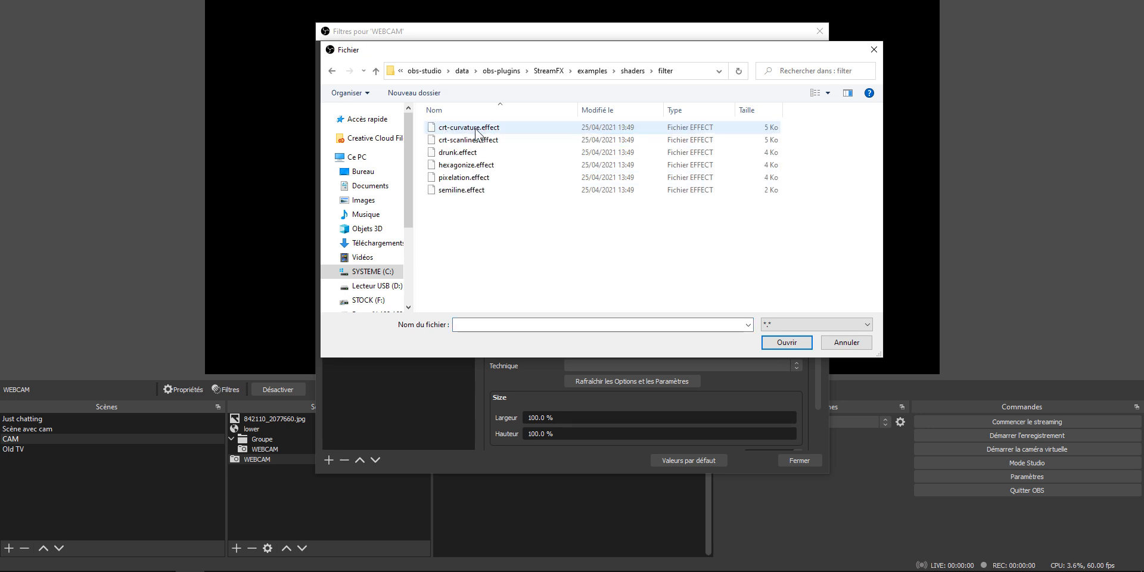
double_click(478, 128)
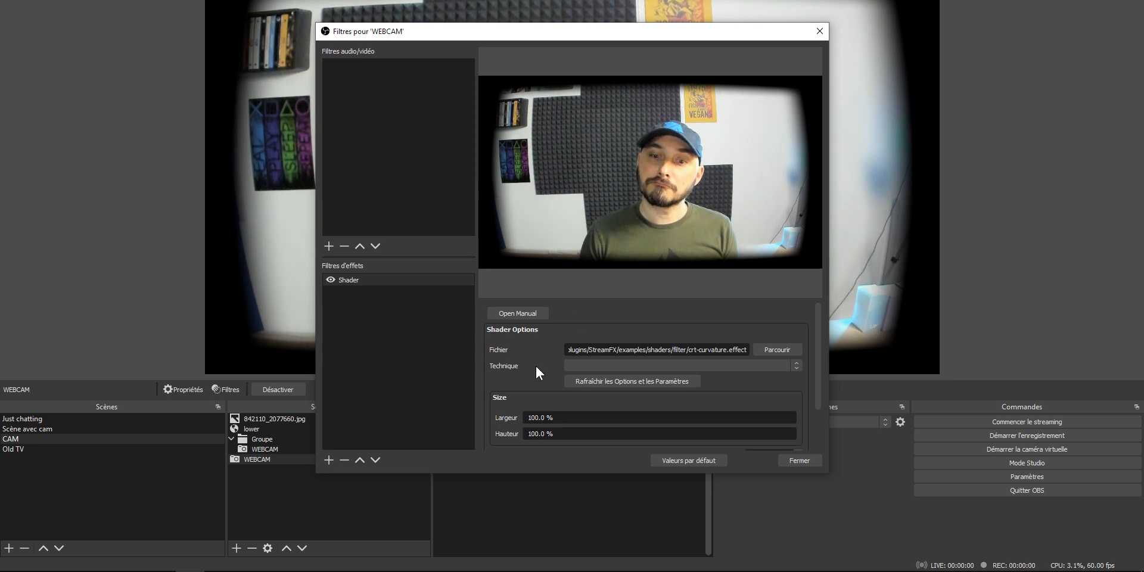
- Add a second Shader effect filter to the webcam and load crt-scanlines.effect as its file
left_click(329, 459)
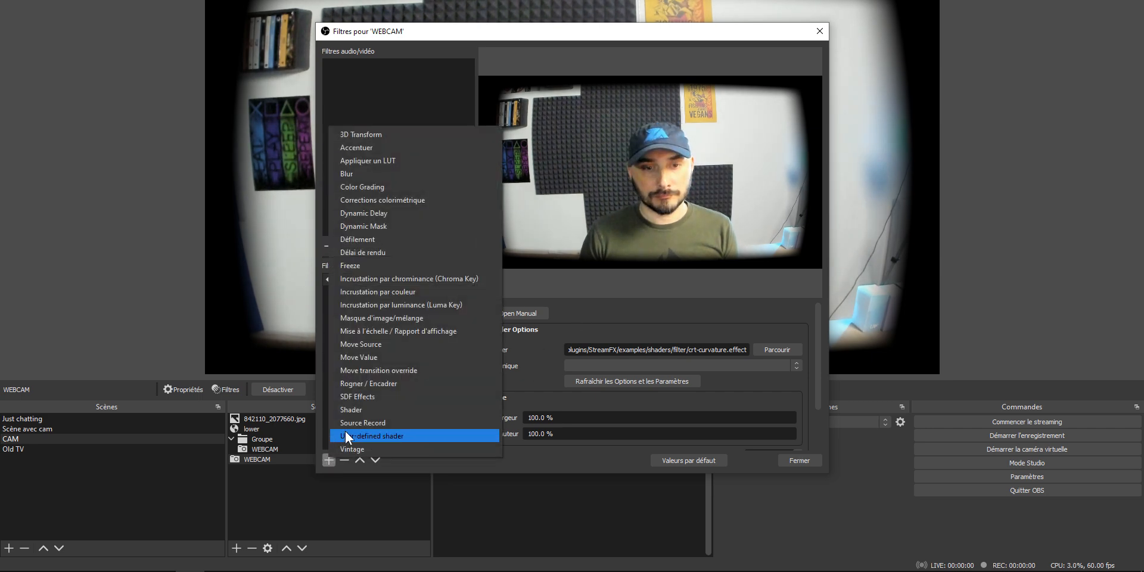
left_click(356, 410)
key("Return")
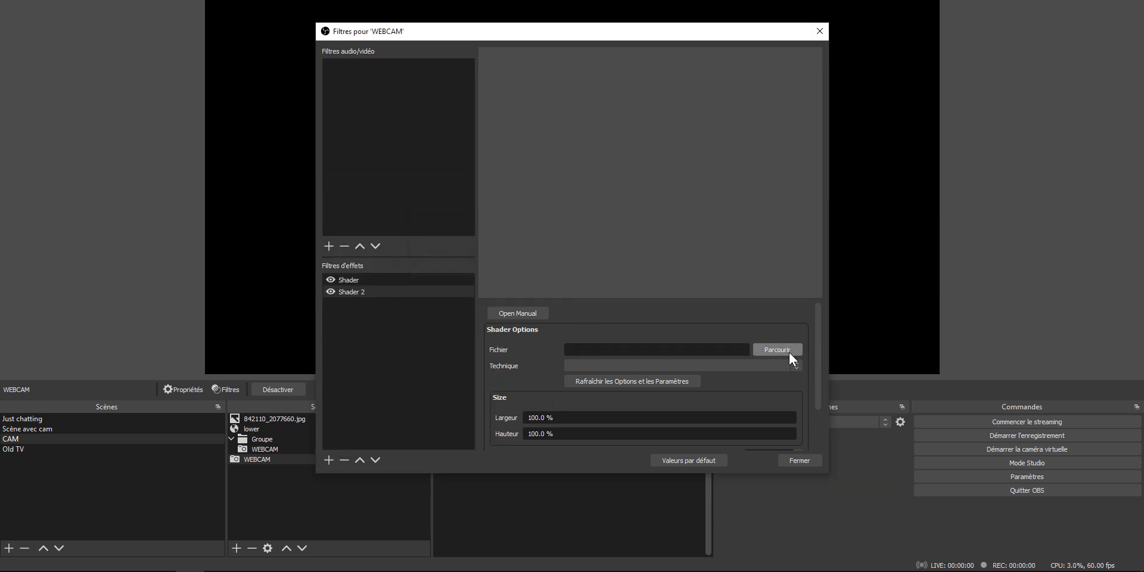
left_click(786, 351)
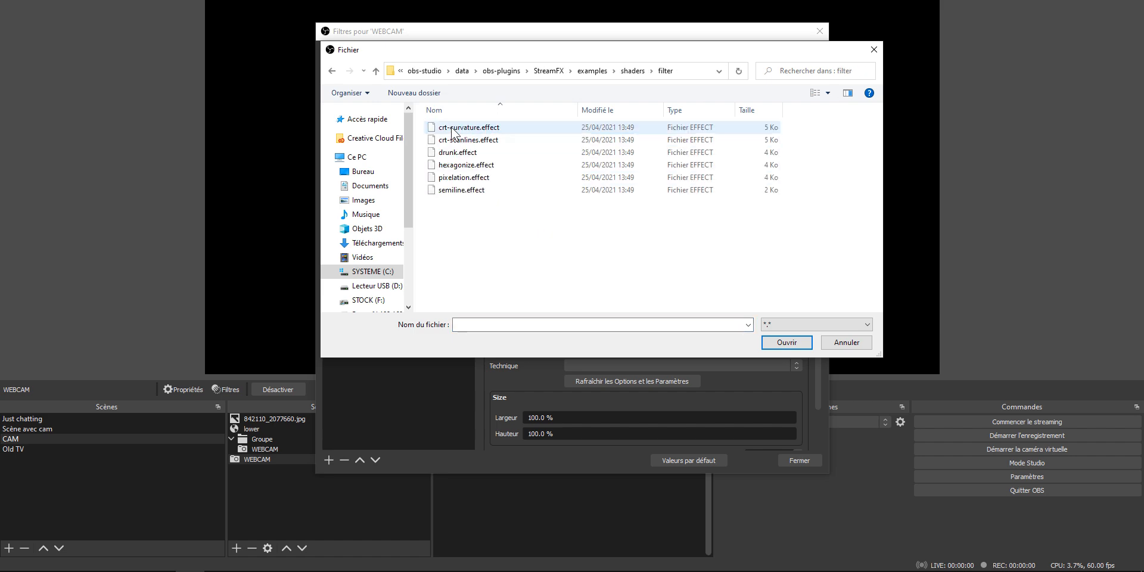
double_click(459, 143)
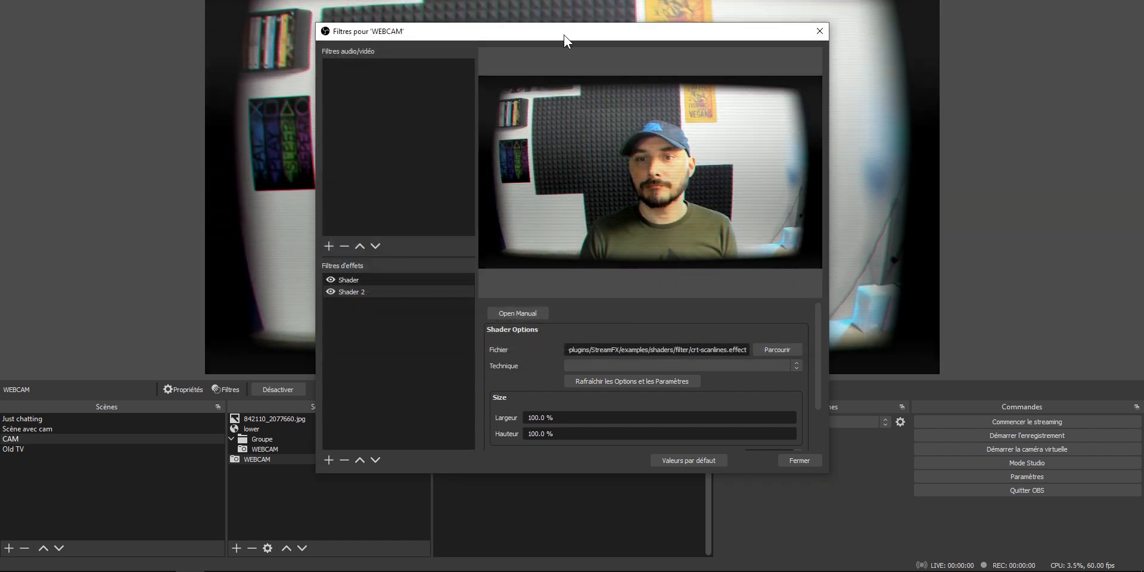
- Adjust the scanline shader's parameters, setting the first Scanline Brightness Min/Max value to about 73.47
left_click_drag(564, 34, 559, 21)
scroll(495, 359, "down", 2)
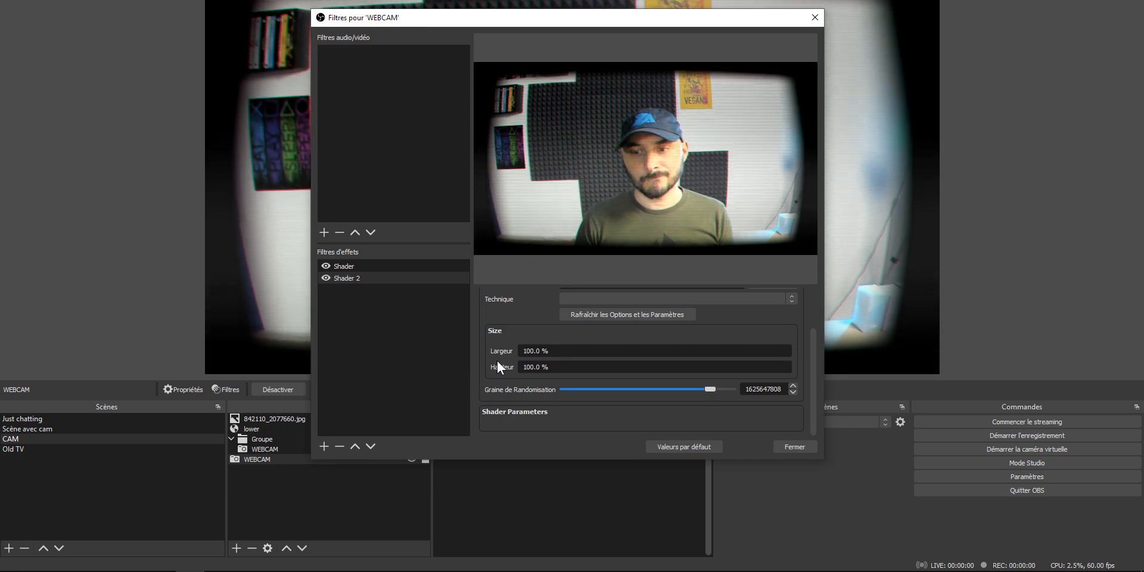
scroll(624, 375, "down", 4)
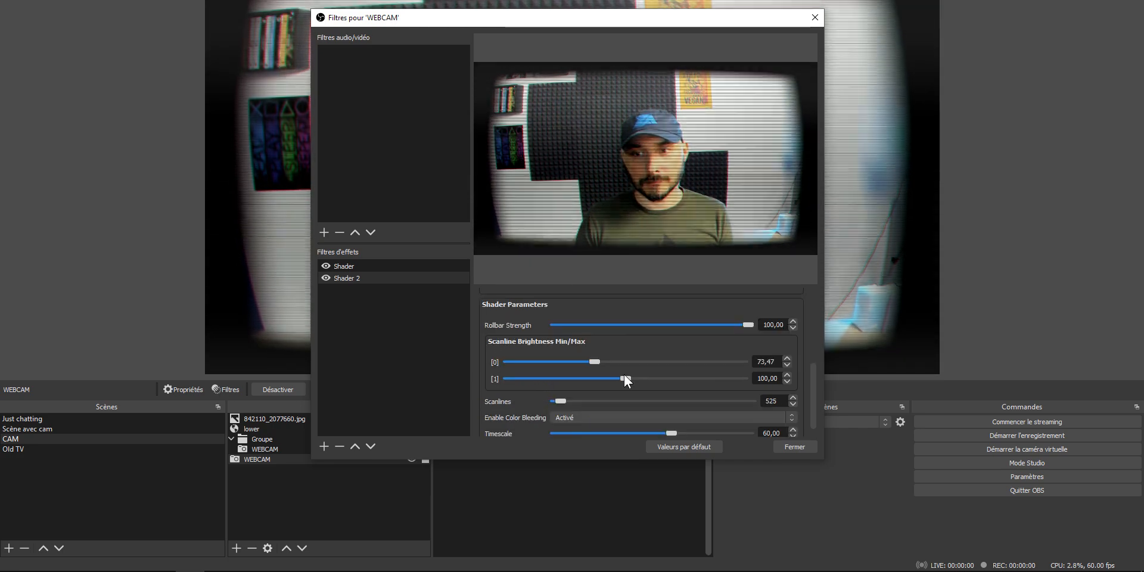